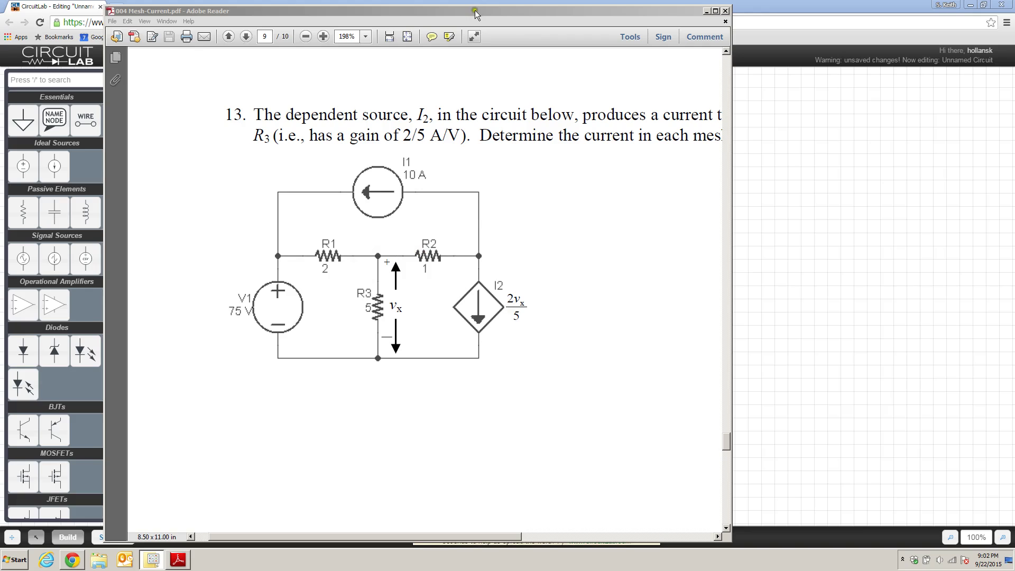
# Switch from the problem 13 PDF back to the CircuitLab editor with Alt+Tab
pyautogui.hotkey('alt', 'Tab')
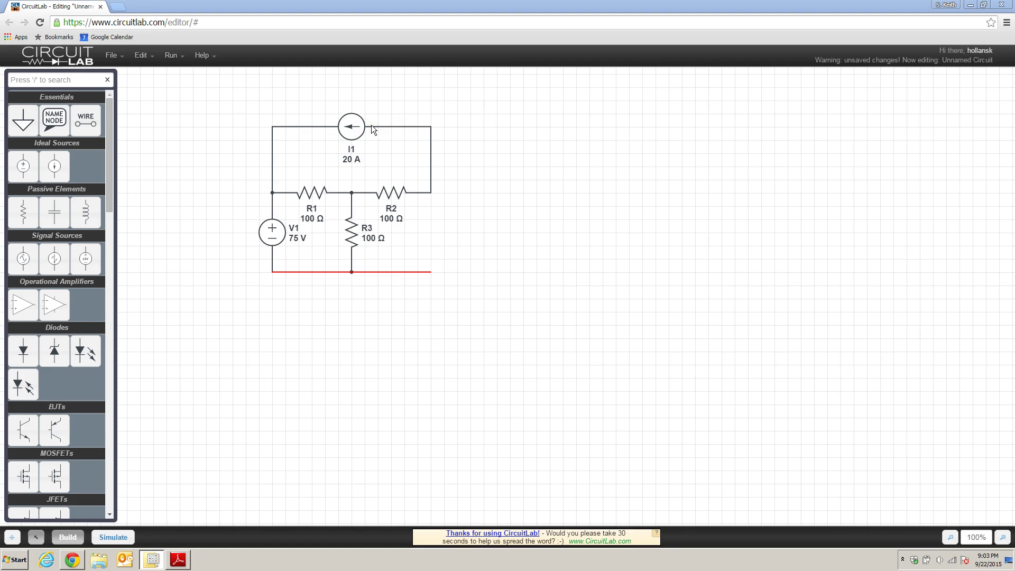
# Change I1 to 10 A and R1, R2, R3 to 2, 1, 5 Ω, then drop a 1 ℧ VCCS1 beside R2
pyautogui.click(86, 122)
pyautogui.click(106, 120)
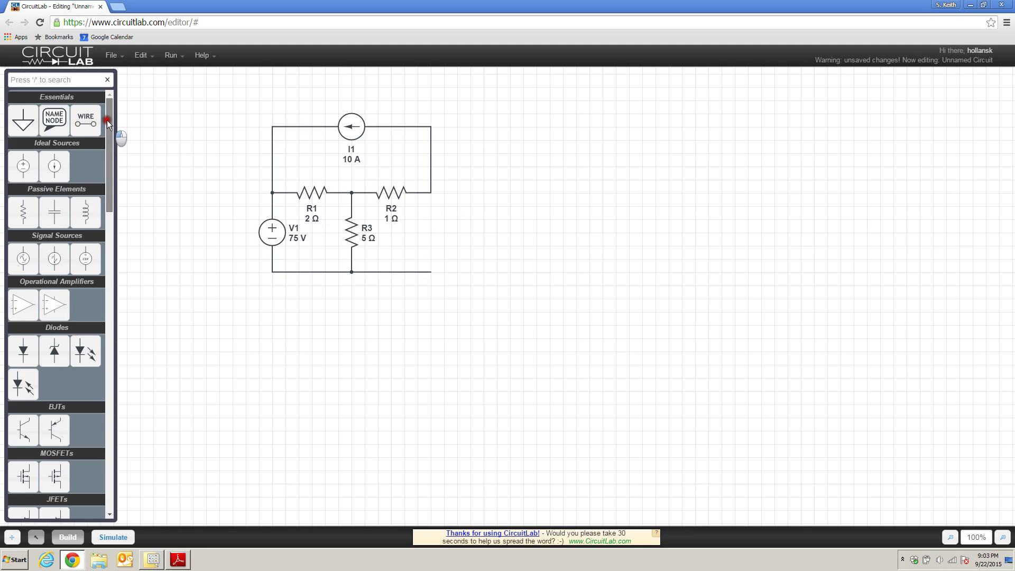
pyautogui.moveTo(107, 119); pyautogui.dragTo(112, 235)
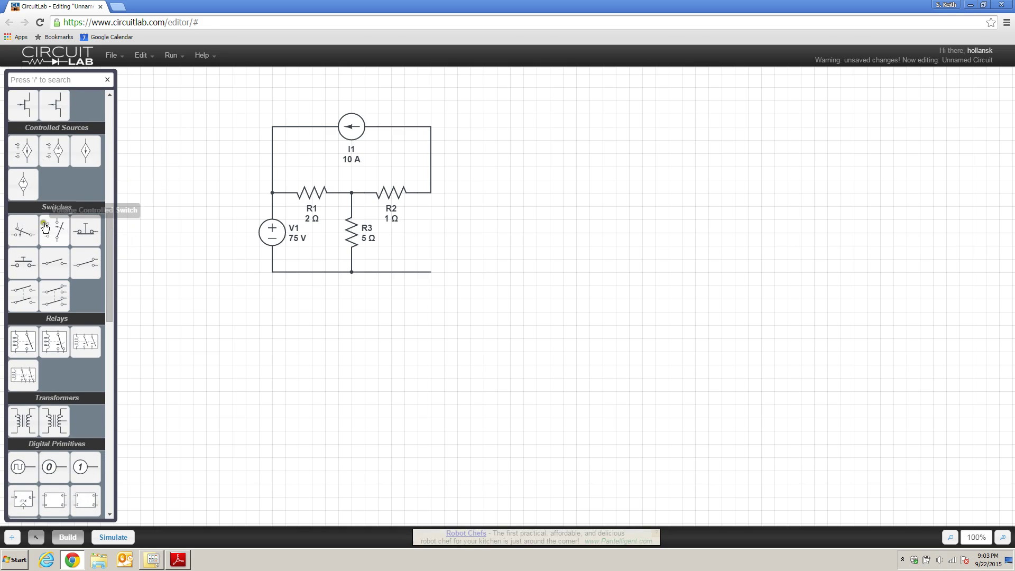
pyautogui.click(21, 157)
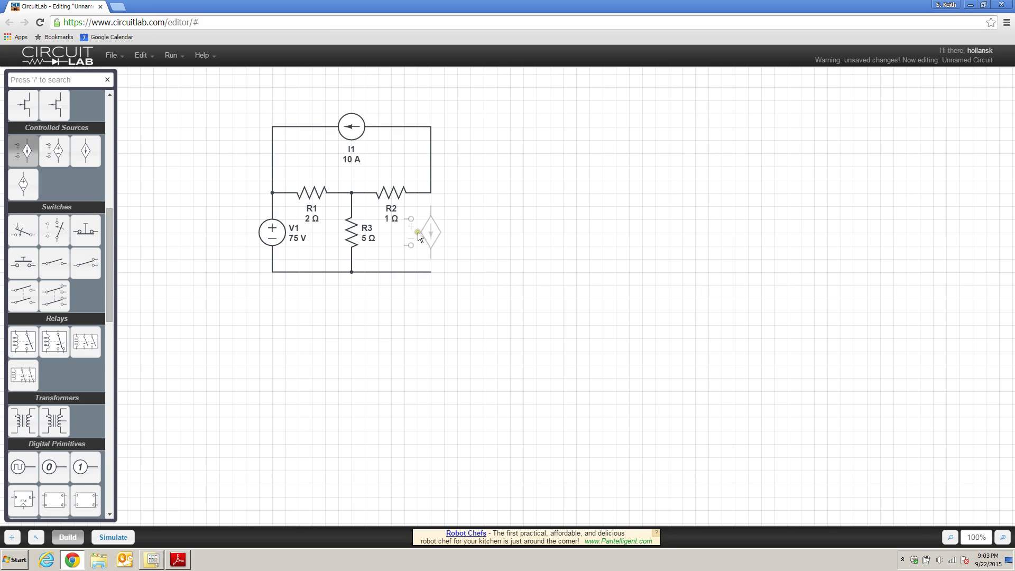
pyautogui.click(417, 233)
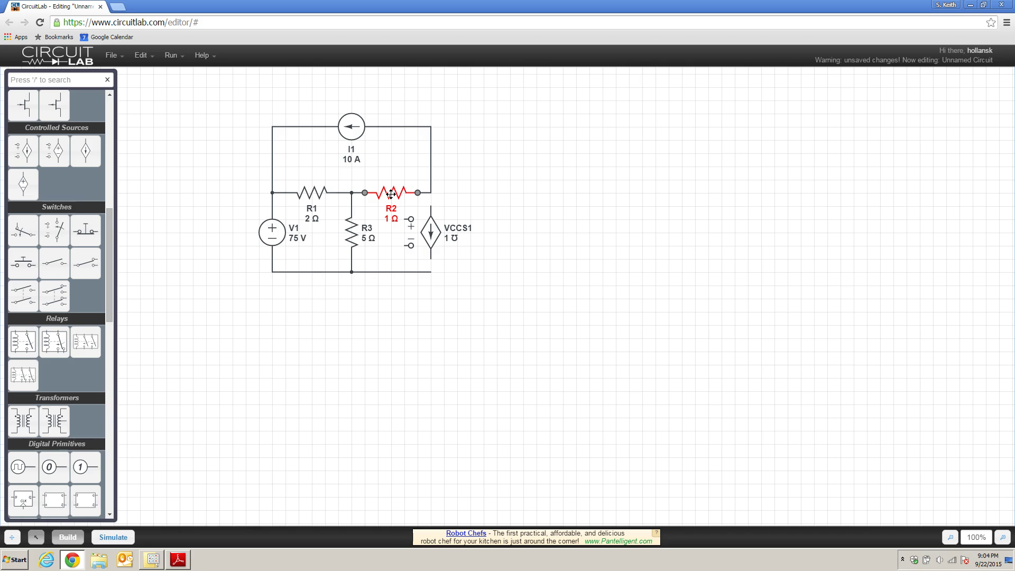
# Flip the 1 Ω resistor R2 with the V shortcut so its label sits on top
pyautogui.press('v')
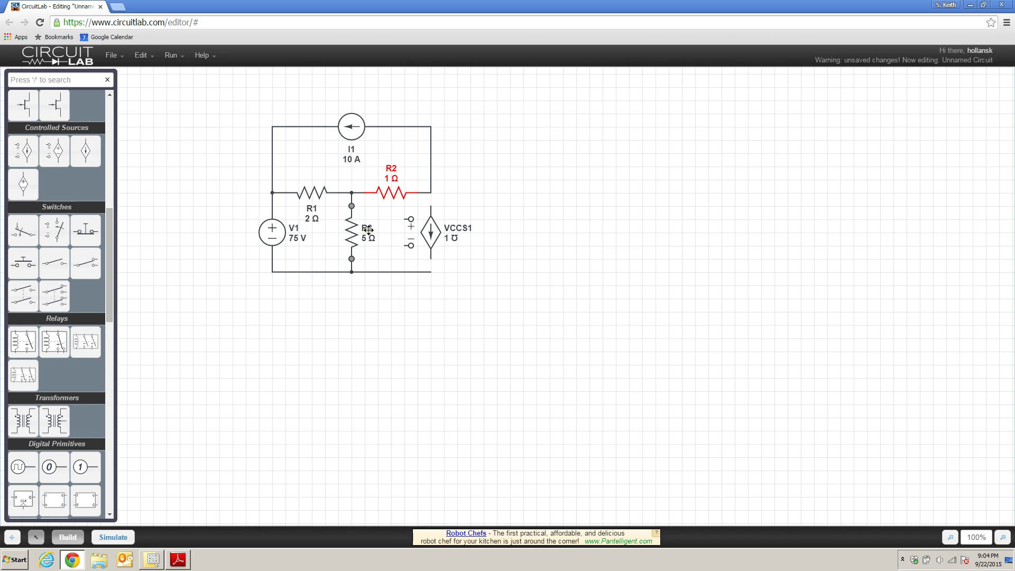
pyautogui.hotkey('alt', 'Tab')
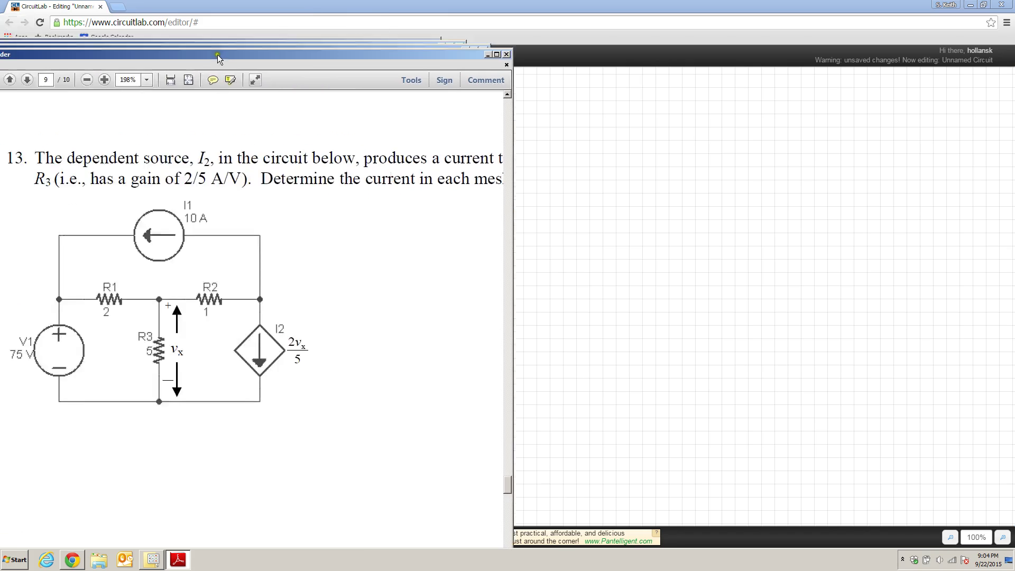
pyautogui.moveTo(217, 55); pyautogui.dragTo(462, 19)
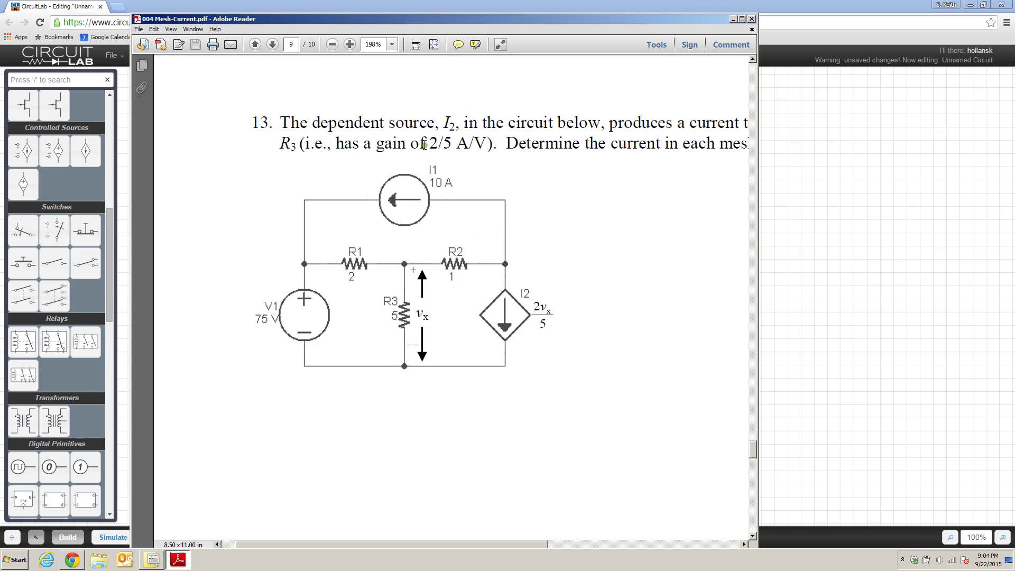
pyautogui.moveTo(454, 19); pyautogui.dragTo(0, 0)
pyautogui.hotkey('alt', 'Tab')
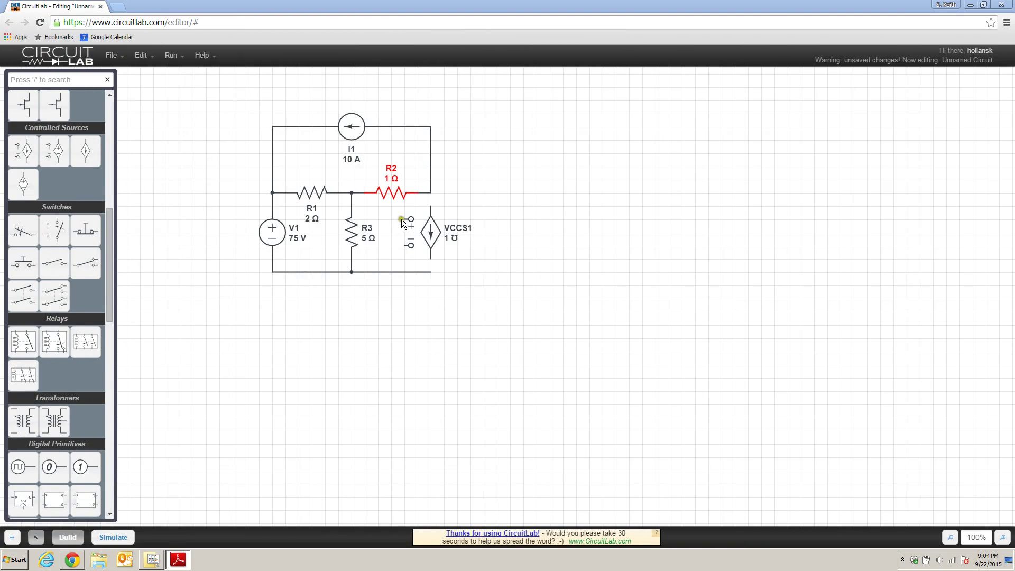
# Wire VCCS1's control nodes to the R1/R2 junction and bottom wire, and its output to the bottom wire
pyautogui.moveTo(403, 218); pyautogui.dragTo(365, 192)
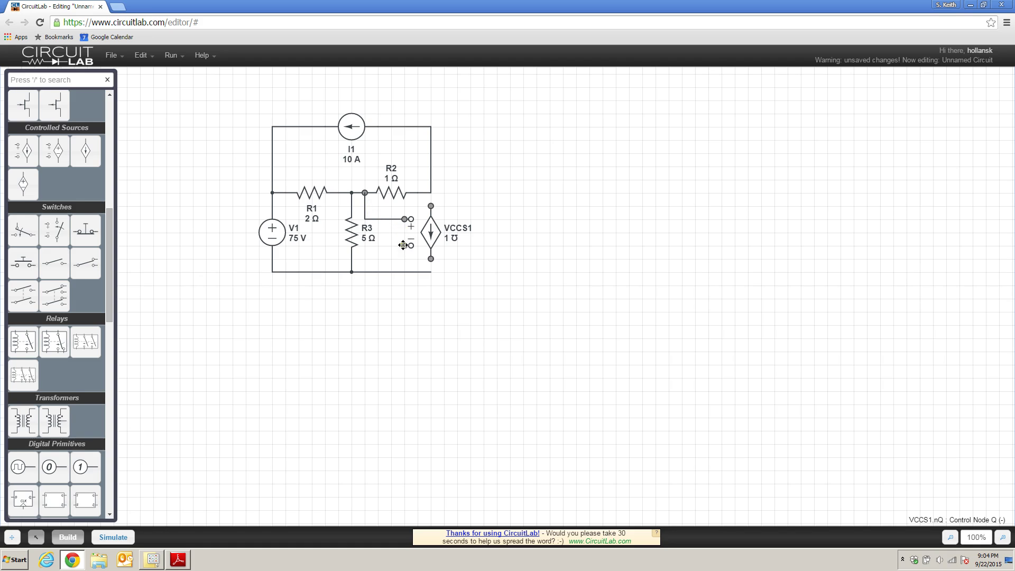
pyautogui.moveTo(411, 246); pyautogui.dragTo(365, 271)
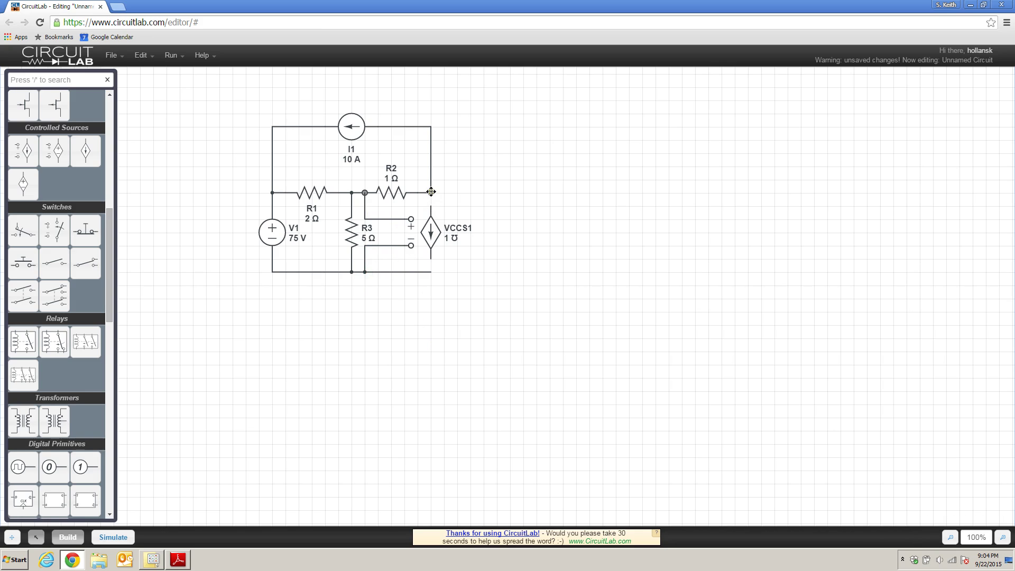
pyautogui.click(430, 214)
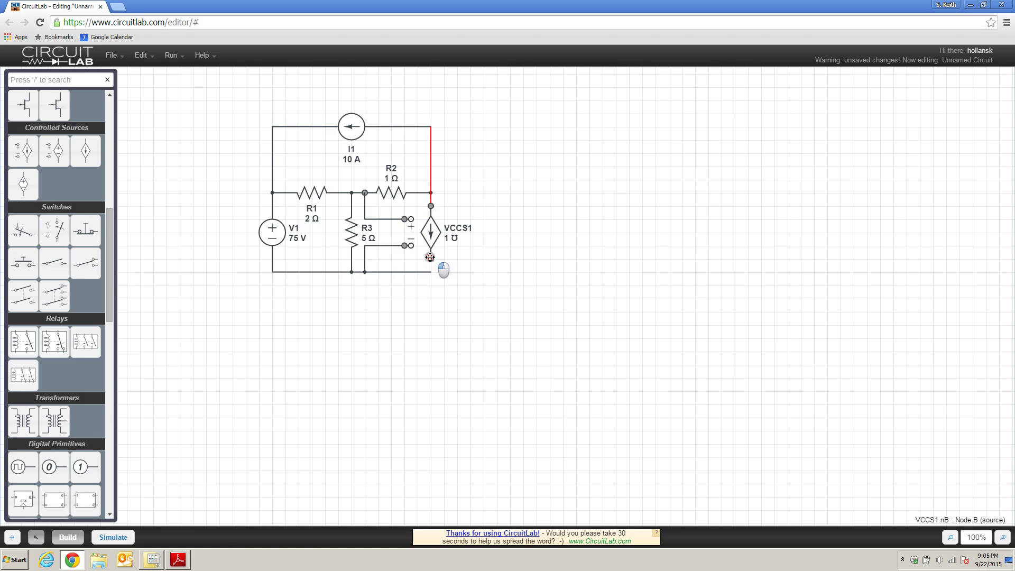
pyautogui.moveTo(431, 258); pyautogui.dragTo(430, 272)
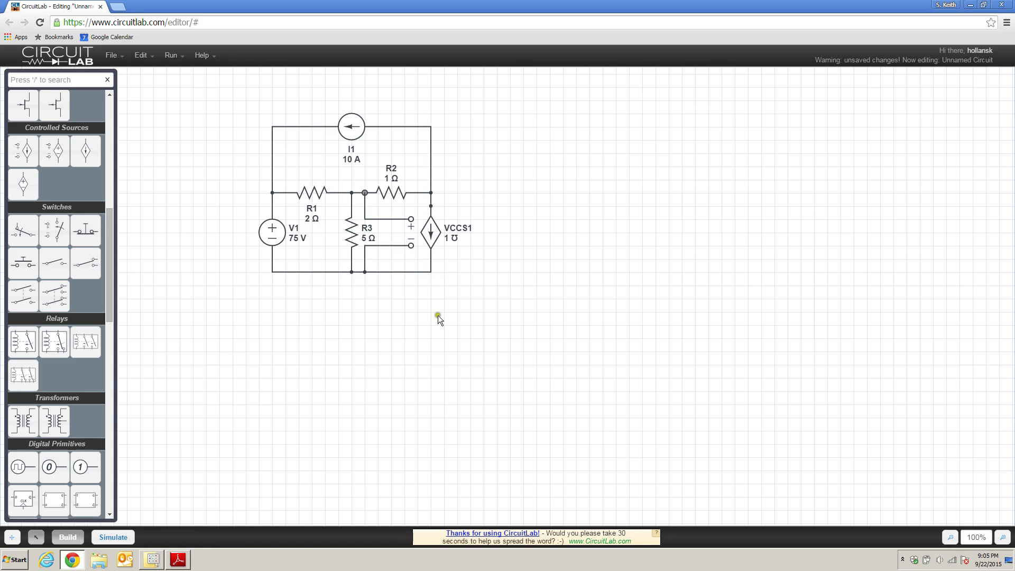
# Place a ground symbol under R3's bottom node
pyautogui.moveTo(109, 293); pyautogui.dragTo(107, 179)
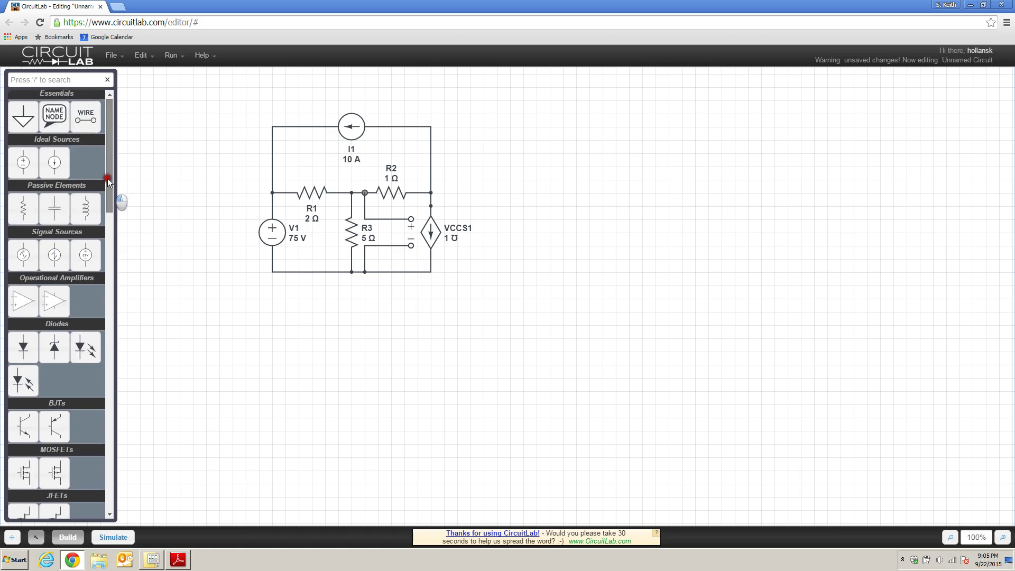
pyautogui.moveTo(25, 118); pyautogui.dragTo(345, 296)
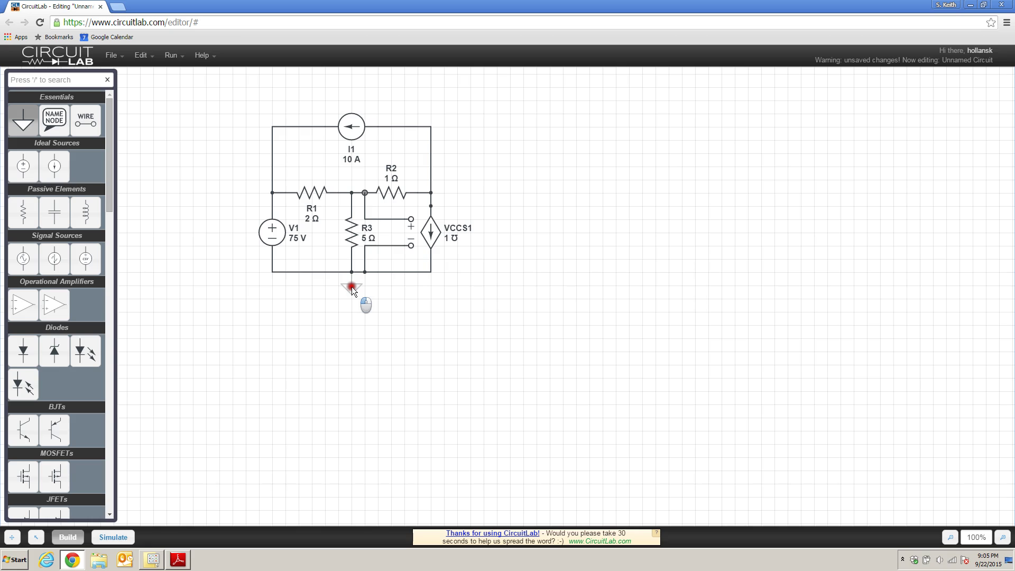
pyautogui.moveTo(351, 287); pyautogui.dragTo(351, 286)
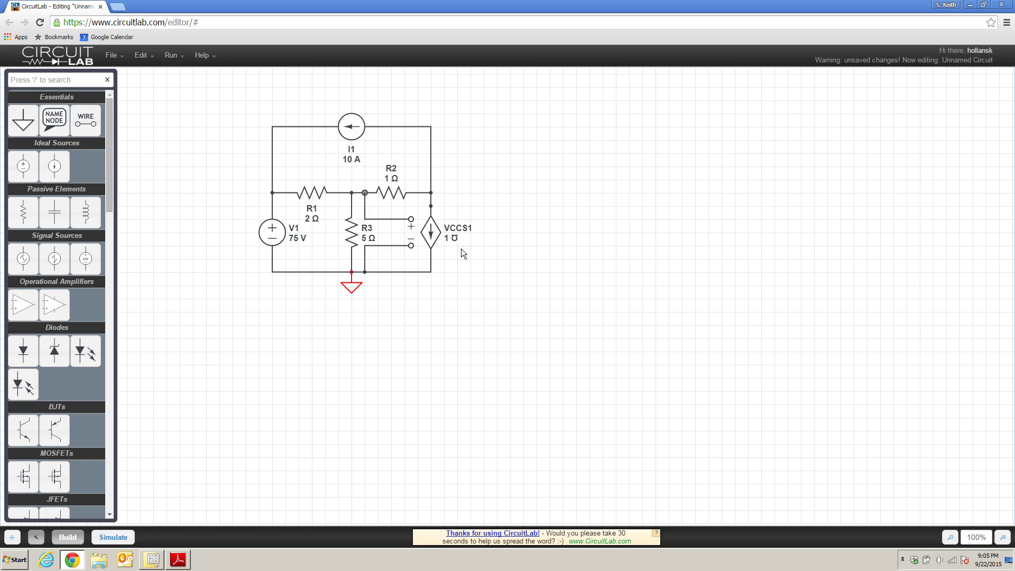
# Replace VCCS1's gain with 2/5 so it displays 400 m℧
pyautogui.click(436, 239)
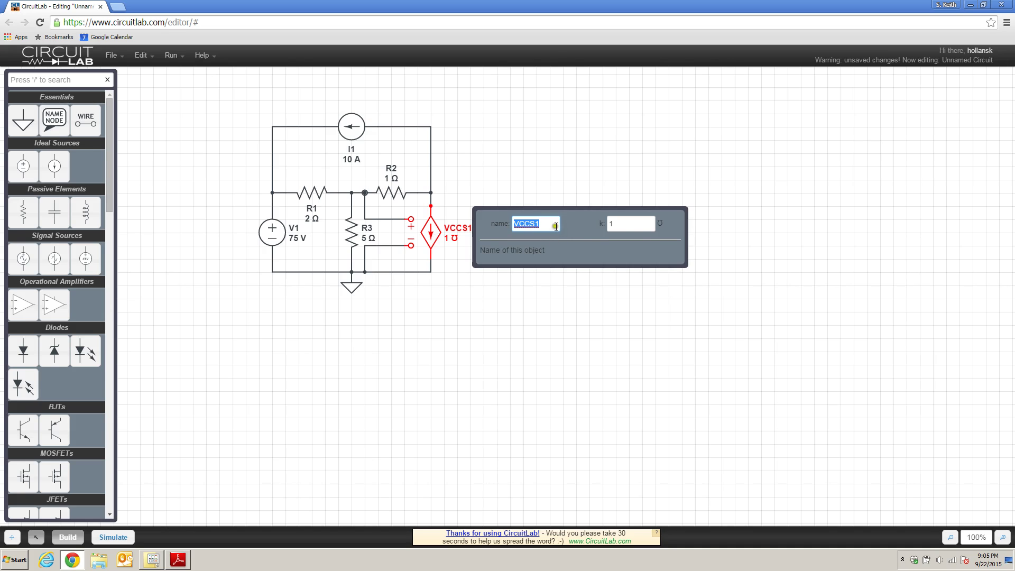
pyautogui.click(644, 224)
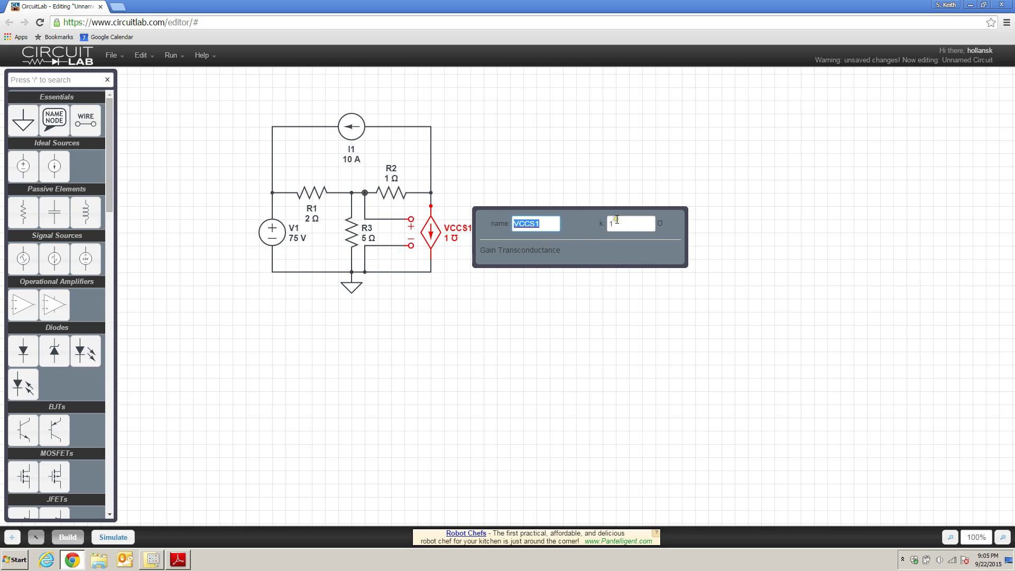
pyautogui.moveTo(629, 224); pyautogui.dragTo(583, 219)
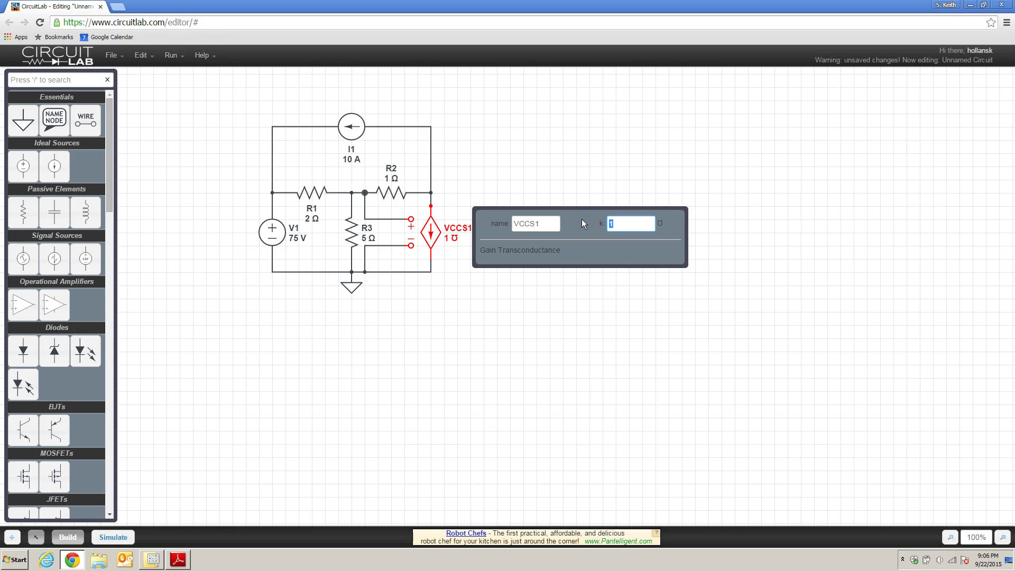
pyautogui.write('2/5')
pyautogui.press('Return')
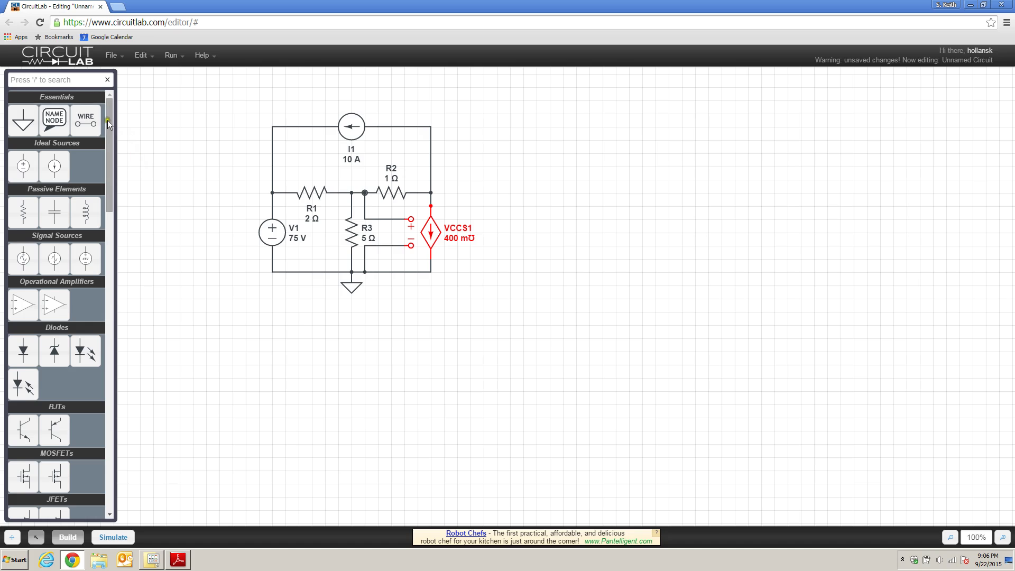
# Label the node left of R1 NODE1, the R1/R2/R3 junction NODE2, and the R2/VCCS1 junction NODE3
pyautogui.click(55, 120)
pyautogui.moveTo(54, 120); pyautogui.dragTo(272, 191)
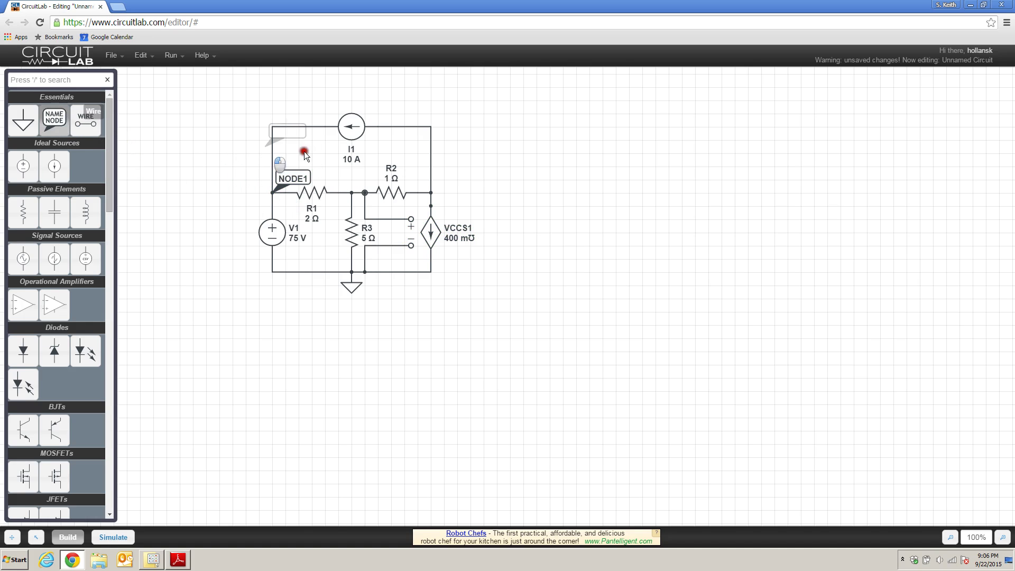
pyautogui.click(352, 191)
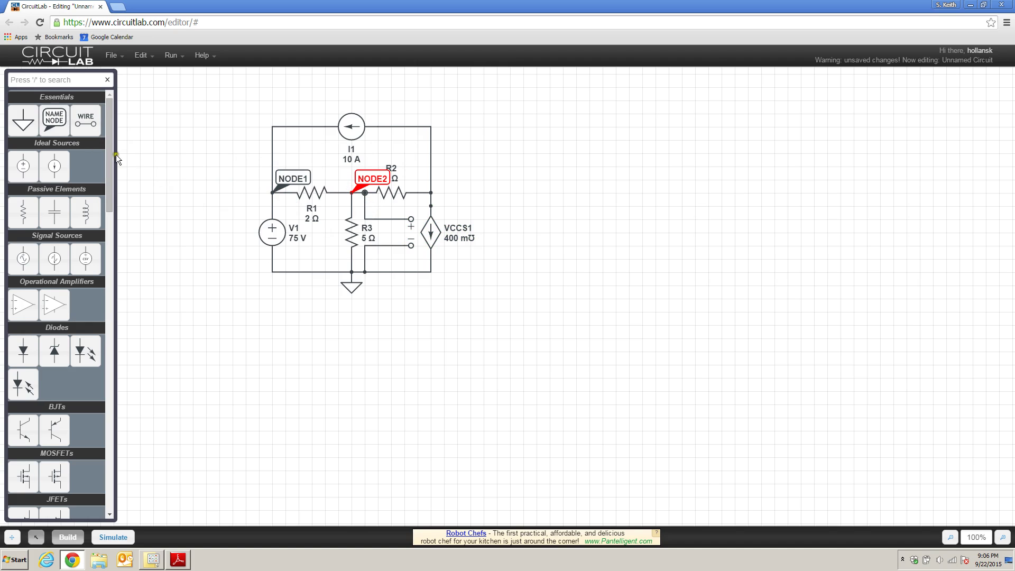
pyautogui.click(54, 120)
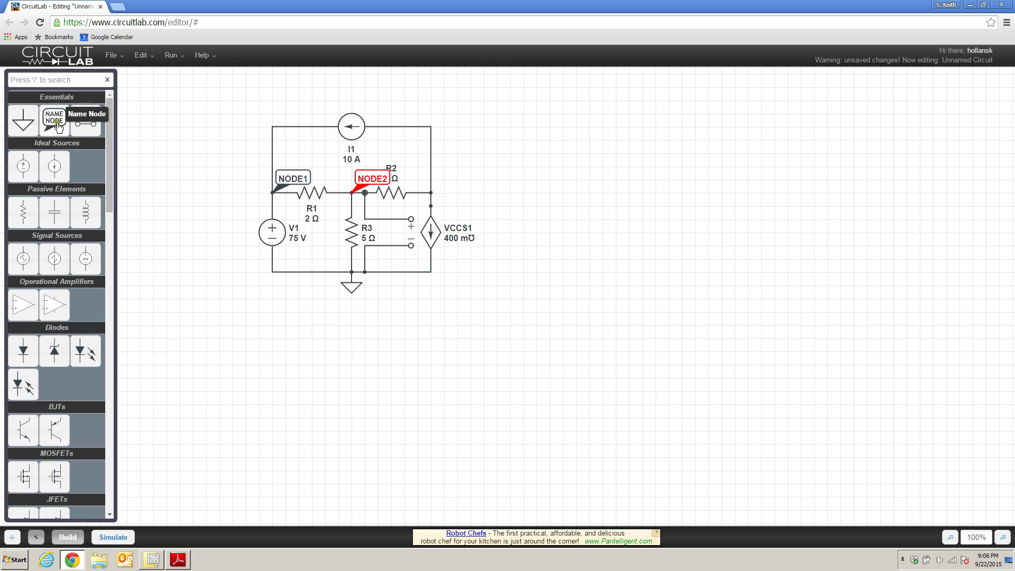
pyautogui.click(431, 192)
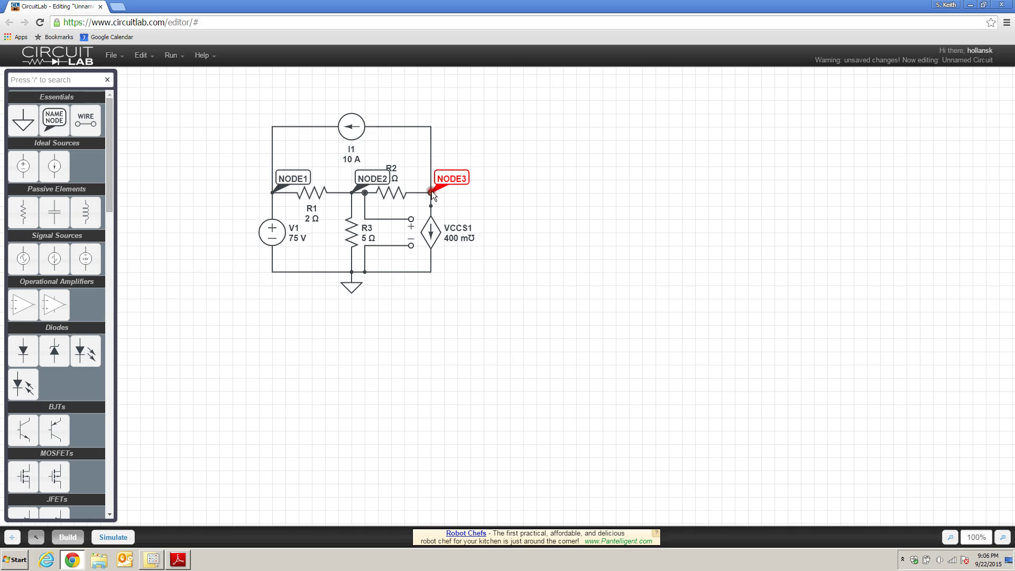
# Run the DC solver, add NODE1–NODE3 voltages to the results, then return to Build mode
pyautogui.click(113, 537)
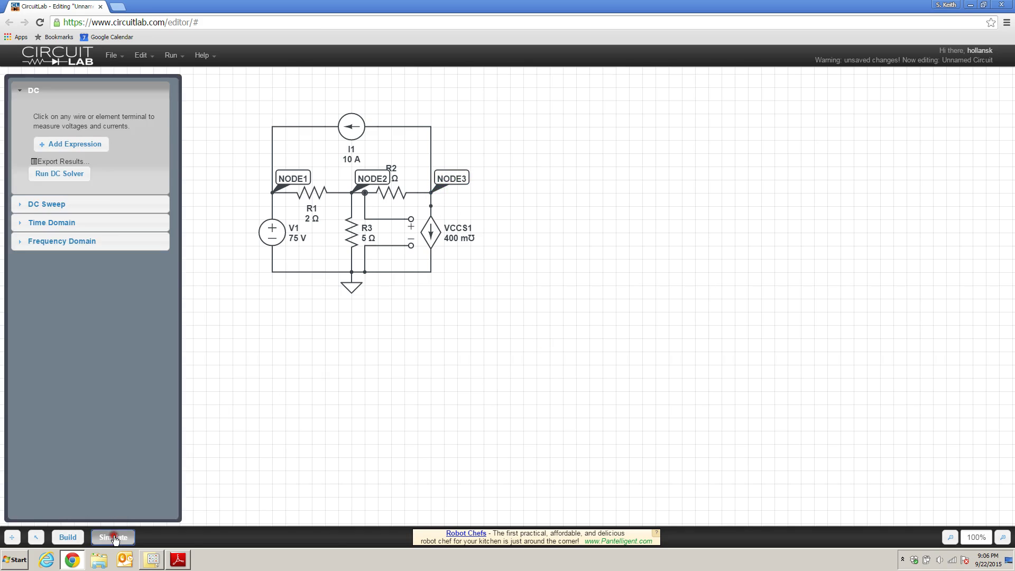
pyautogui.click(64, 178)
pyautogui.click(76, 145)
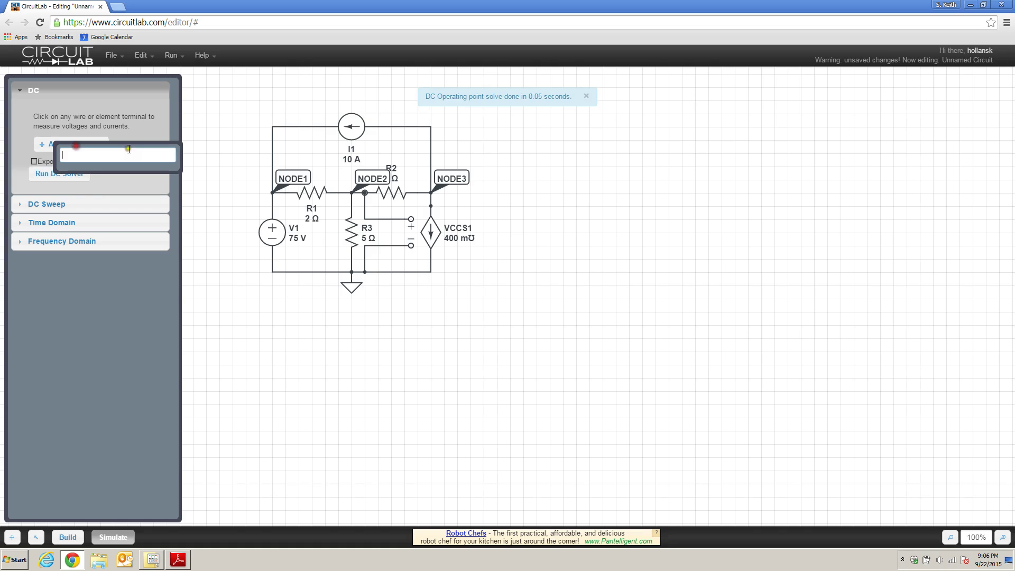
pyautogui.click(296, 192)
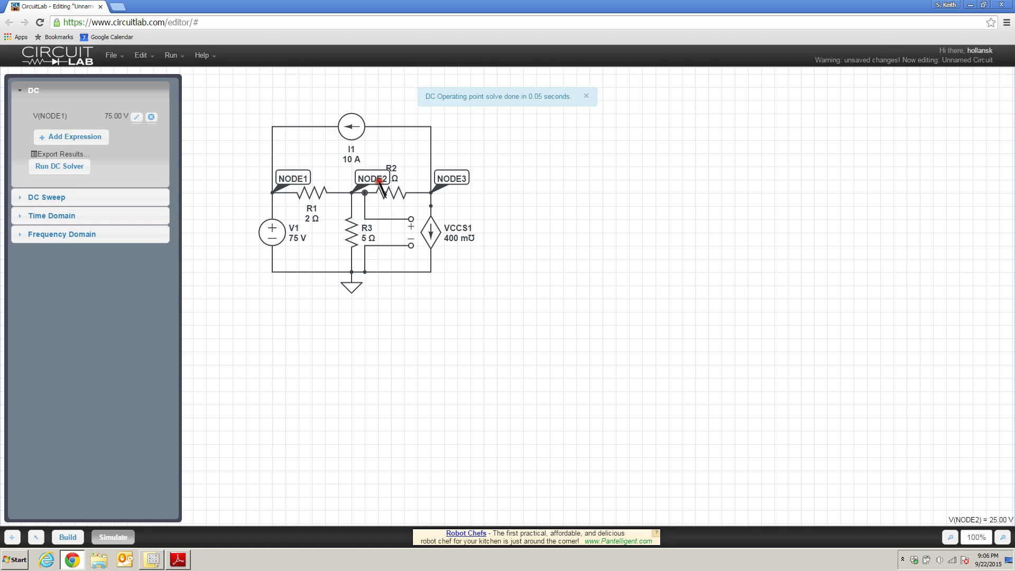
pyautogui.click(380, 181)
pyautogui.click(456, 179)
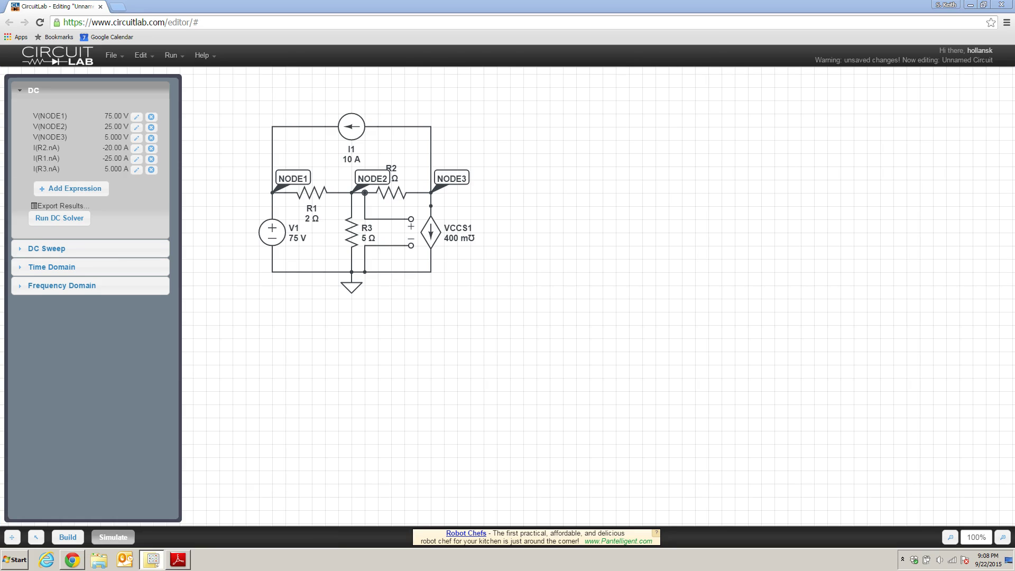
pyautogui.click(68, 537)
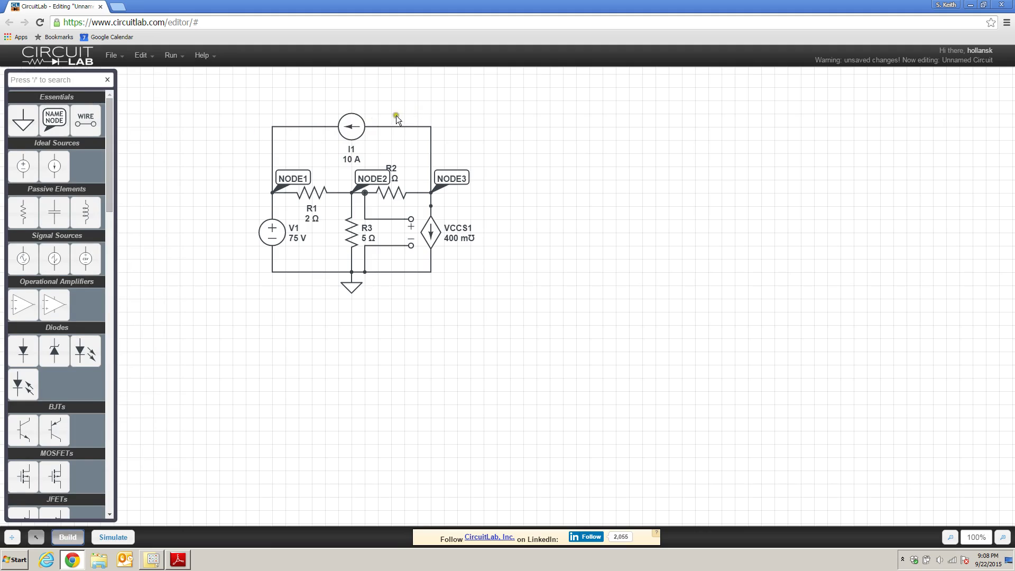
# Delete the 10 A source I1 and place a current-controlled source, CCCS1, in its top-wire gap
pyautogui.click(350, 127)
pyautogui.press('Delete')
pyautogui.moveTo(110, 189); pyautogui.dragTo(110, 224)
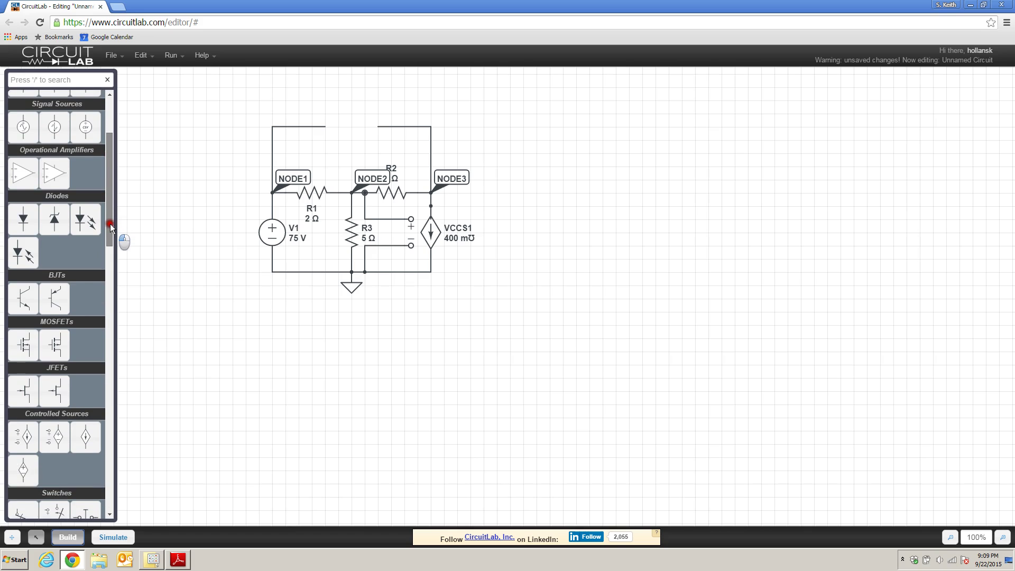
pyautogui.moveTo(110, 224); pyautogui.dragTo(110, 281)
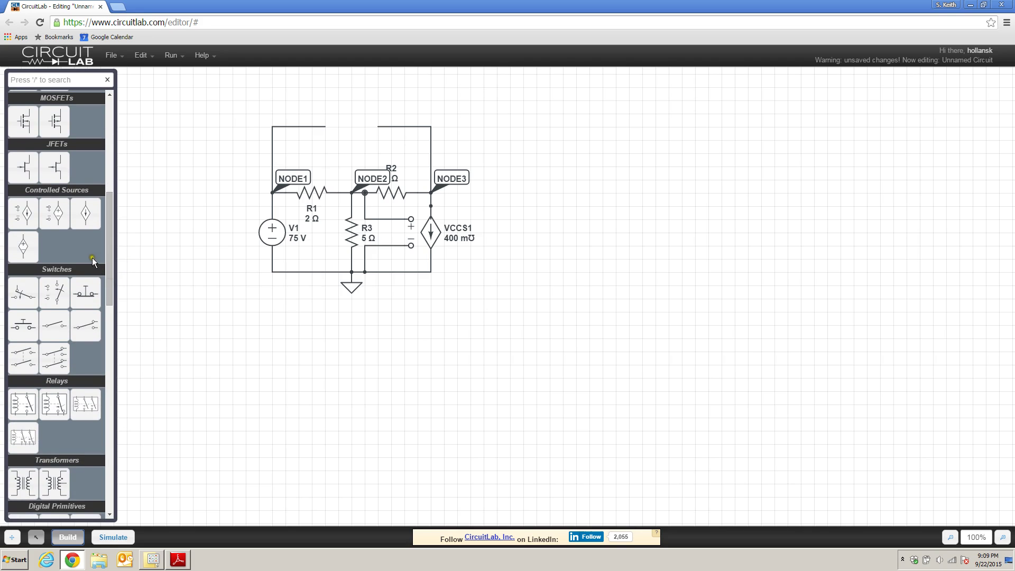
pyautogui.click(89, 224)
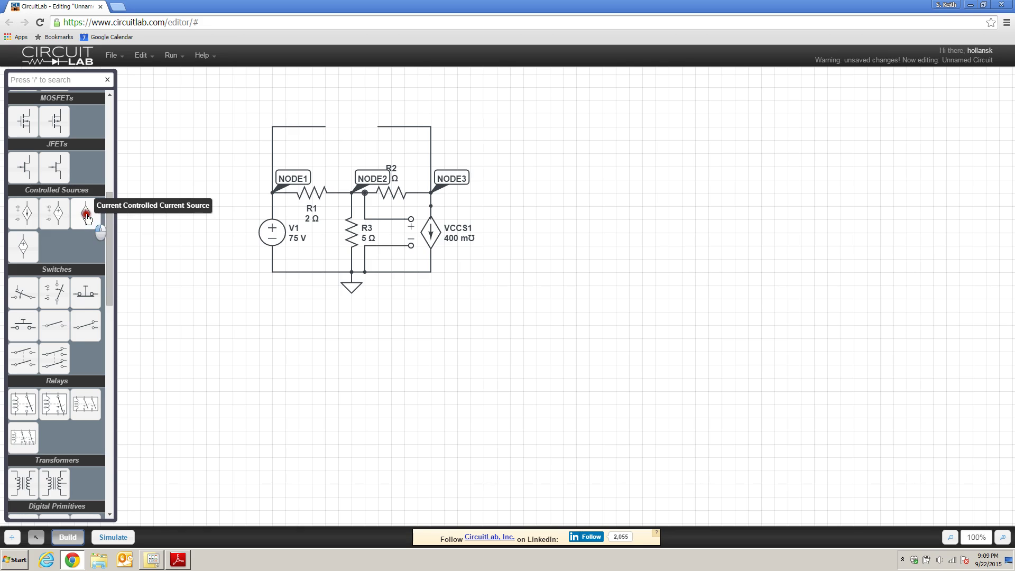
pyautogui.click(85, 212)
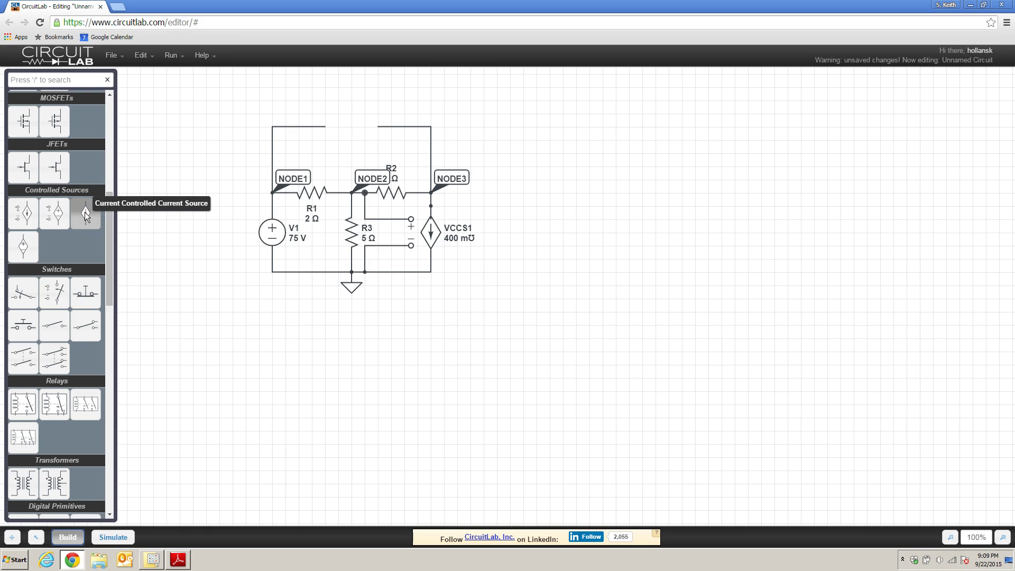
pyautogui.click(84, 211)
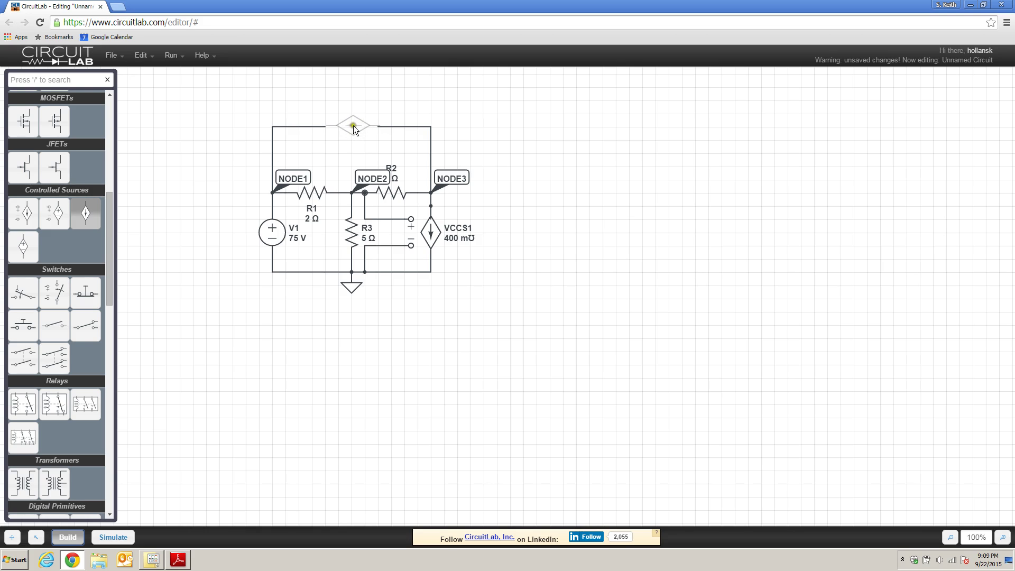
pyautogui.click(353, 127)
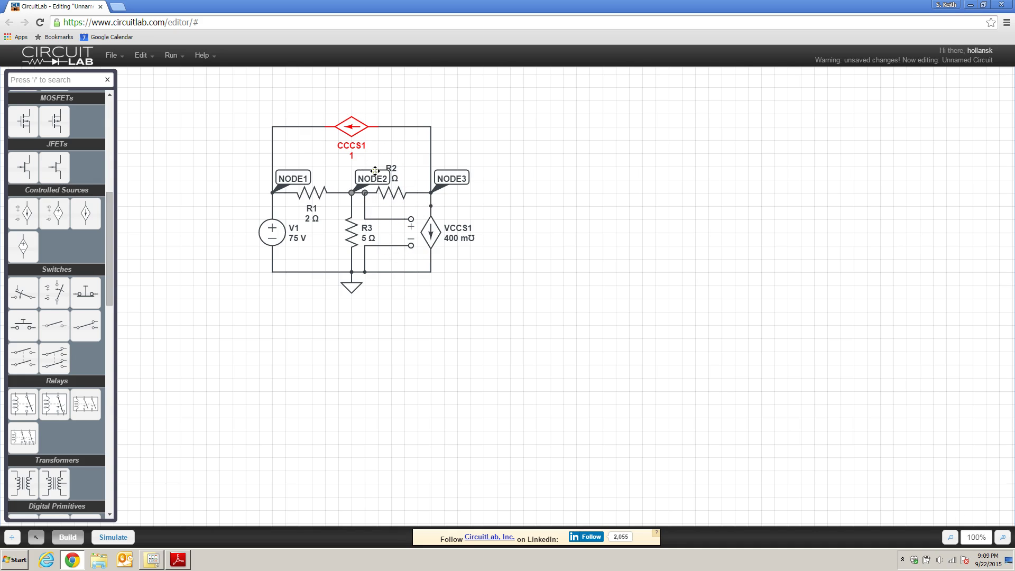
# Open CCCS1's property popup and put the cursor in its empty controlling-current (pP) field
pyautogui.doubleClick(352, 129)
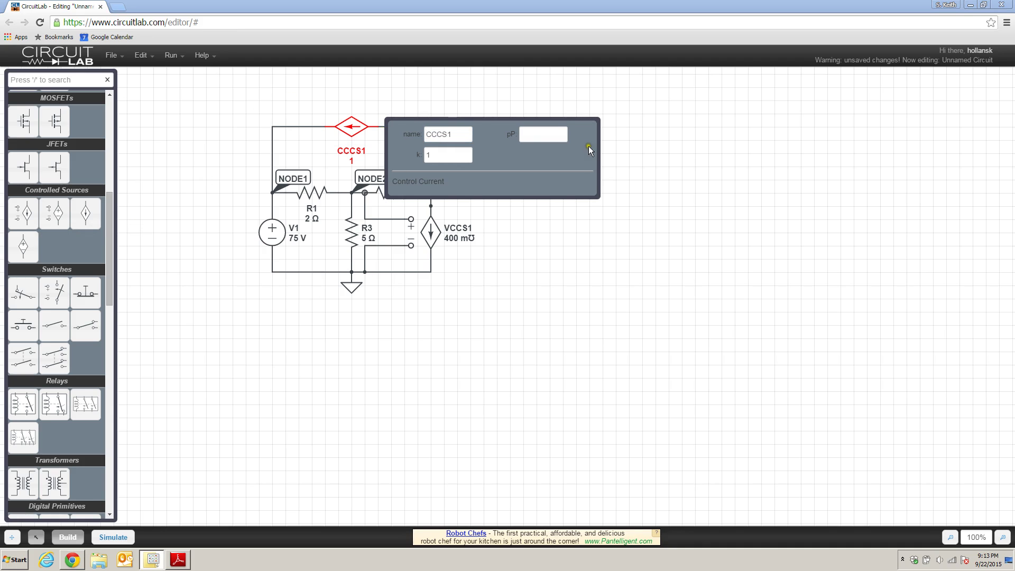
pyautogui.click(534, 144)
pyautogui.click(522, 137)
pyautogui.click(532, 135)
pyautogui.click(555, 136)
pyautogui.click(537, 135)
pyautogui.click(537, 133)
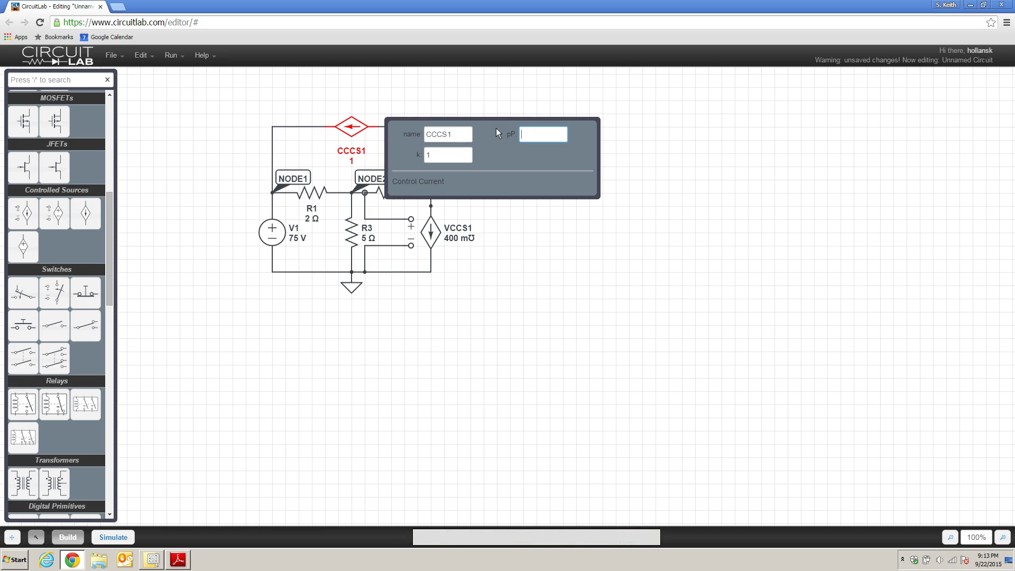
# Enter R2.nA as CCCS1's controlling current and 2 as its gain, then close the popup
pyautogui.write('R2.')
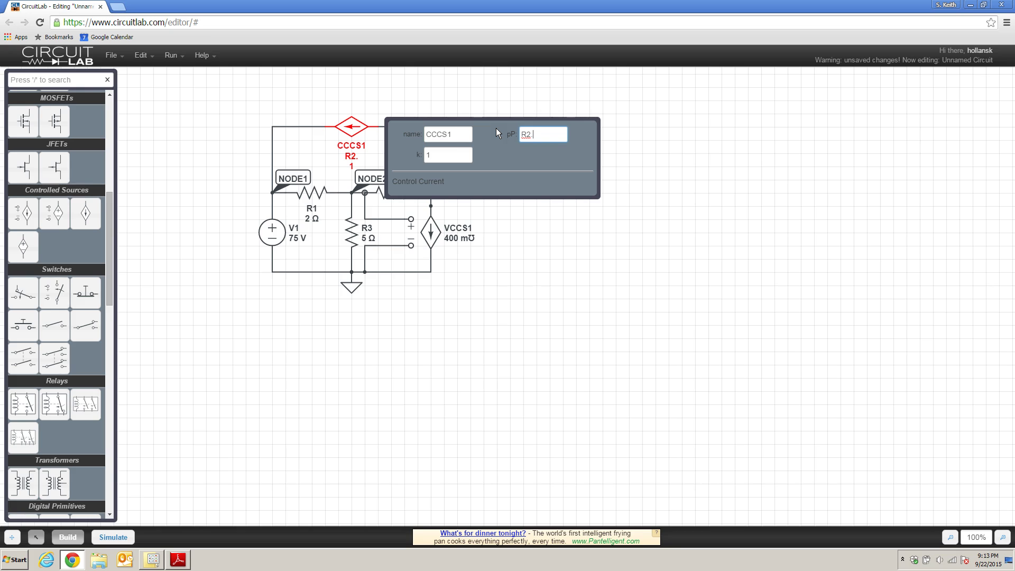
pyautogui.write('nA')
pyautogui.doubleClick(434, 154)
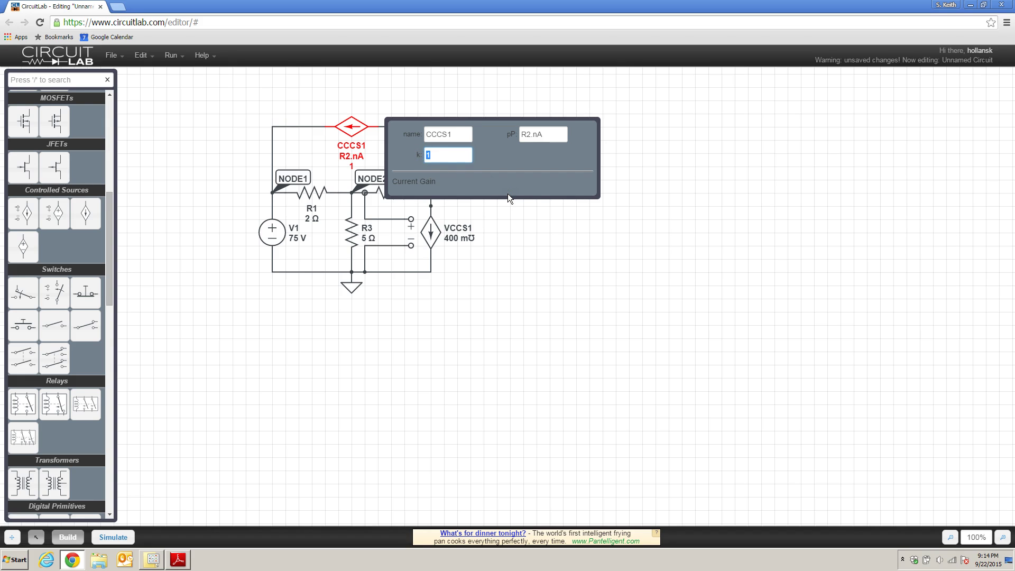
pyautogui.write('2')
pyautogui.press('Return')
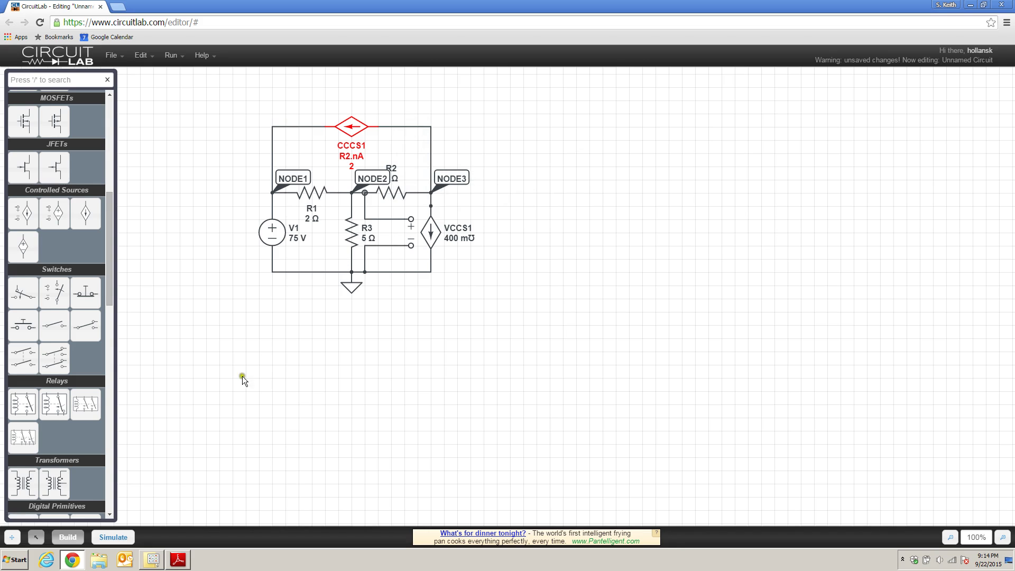
# Run the DC solve: NODE1–NODE3 at 75, 45, 39 V and R1, R2, R3 currents −15, −6, 9 A
pyautogui.click(120, 536)
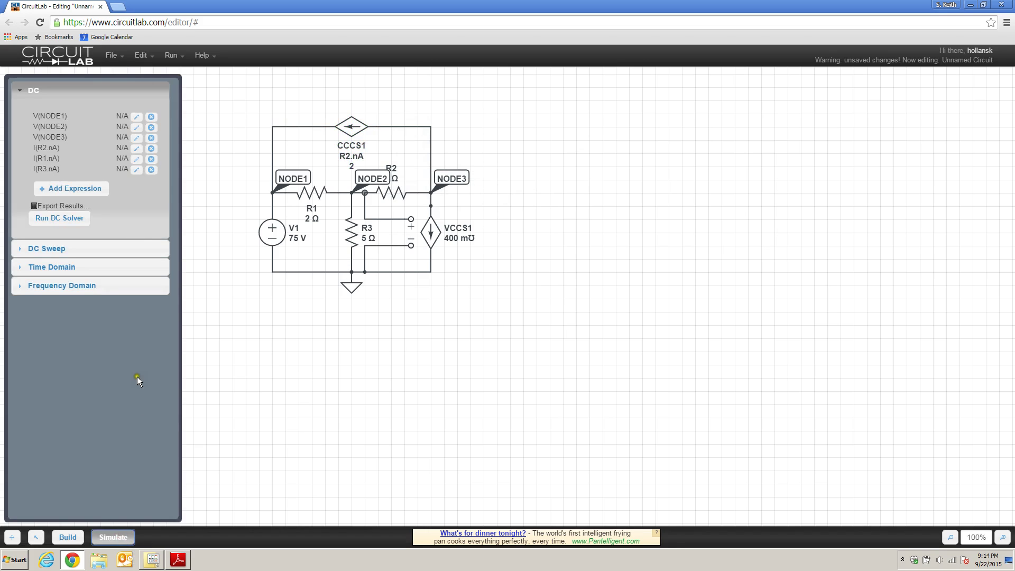
pyautogui.click(70, 219)
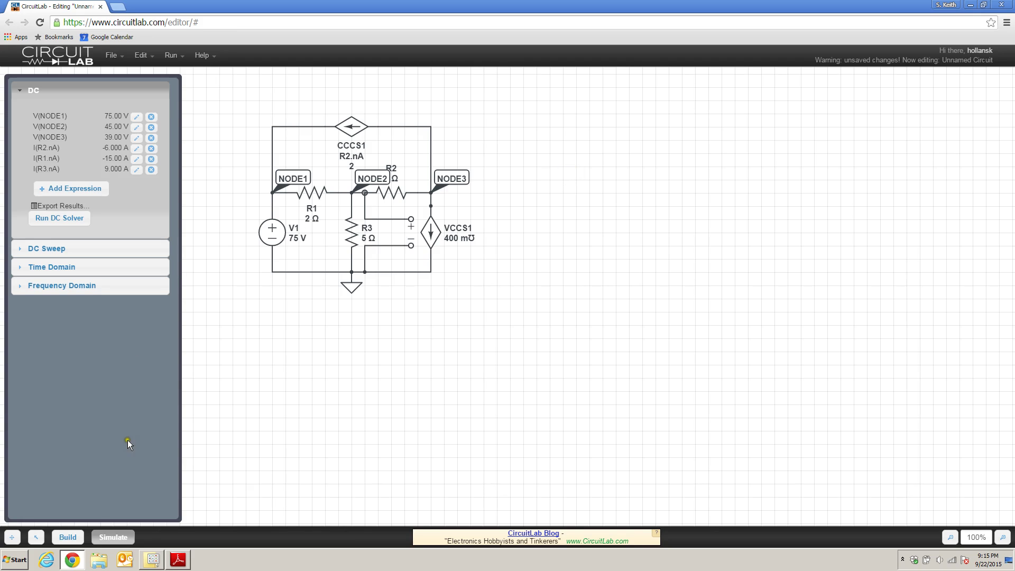
# Place a new 100 Ω resistor R4 to the right of the dependent-source circuit
pyautogui.click(69, 537)
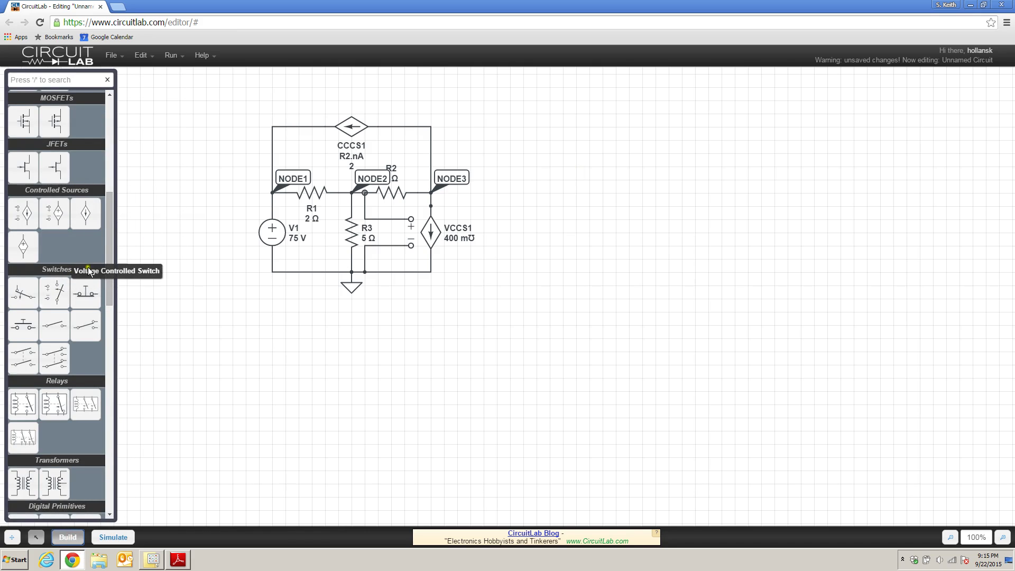
pyautogui.moveTo(113, 267); pyautogui.dragTo(121, 129)
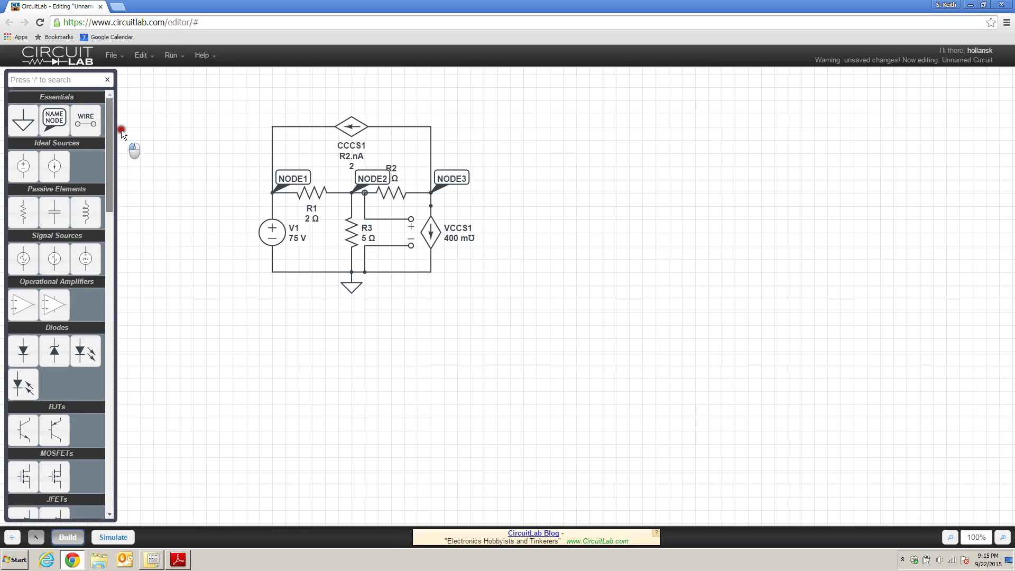
pyautogui.click(23, 212)
pyautogui.click(591, 206)
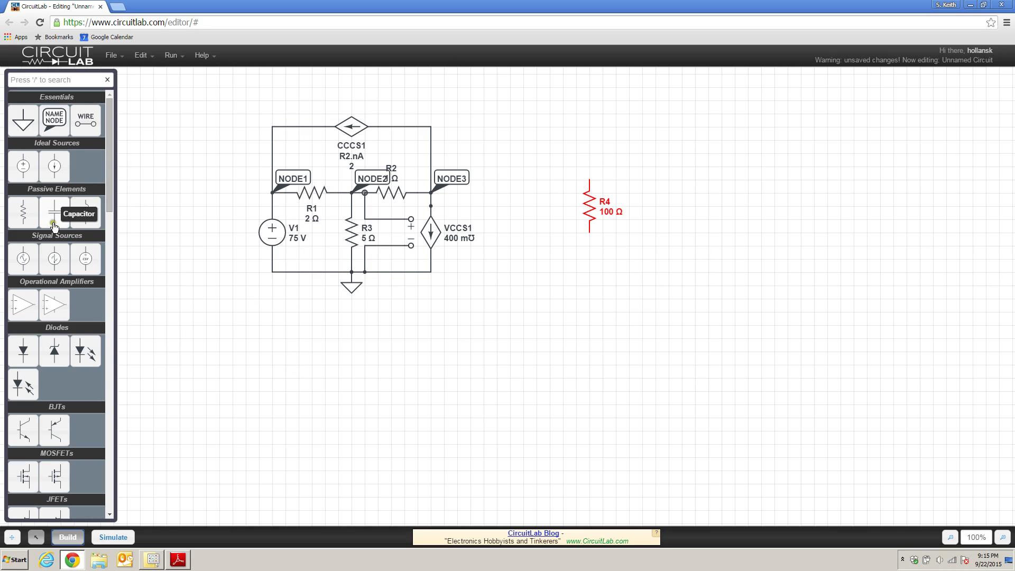
pyautogui.click(110, 171)
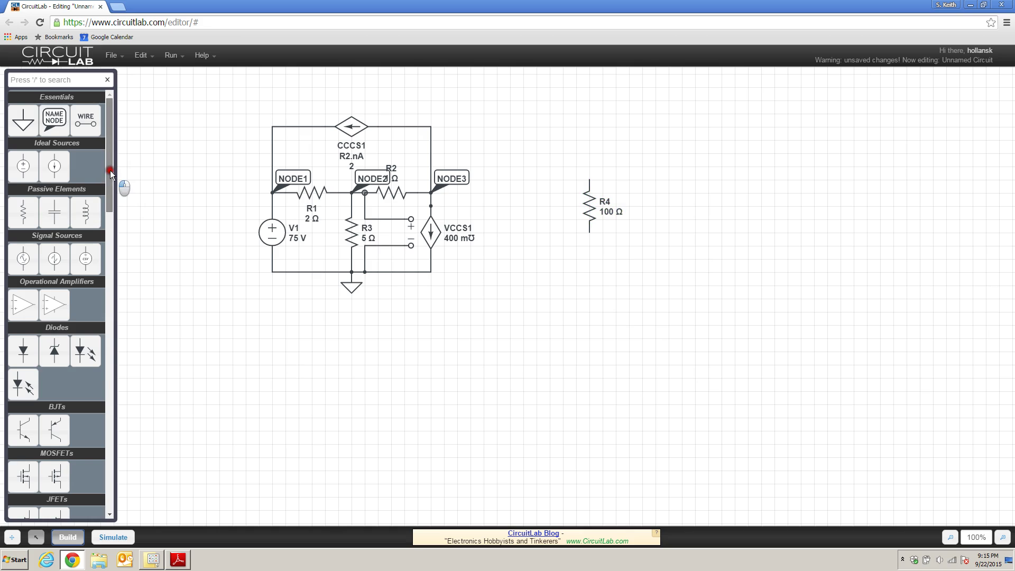
pyautogui.moveTo(110, 171); pyautogui.dragTo(112, 211)
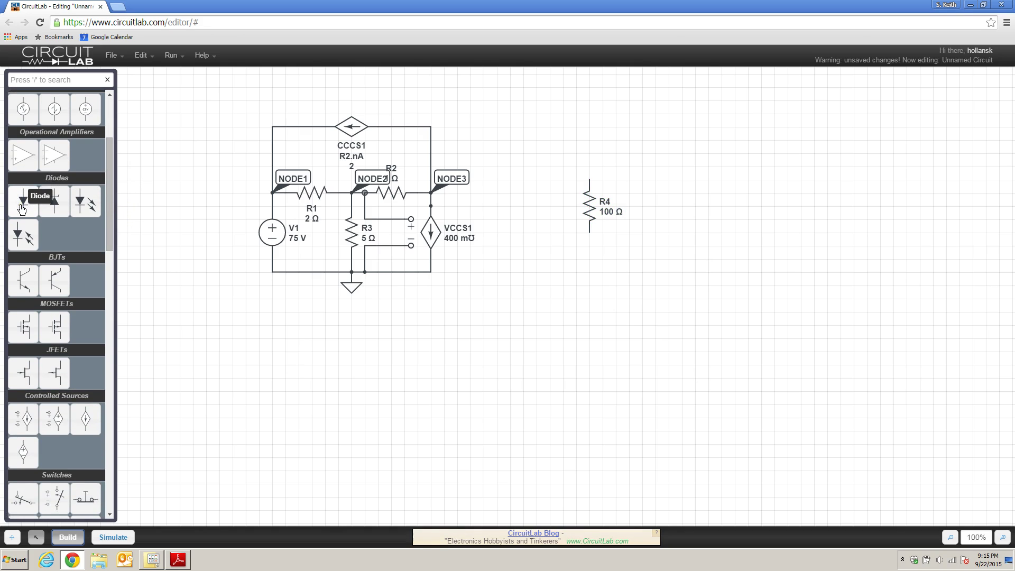
pyautogui.click(25, 200)
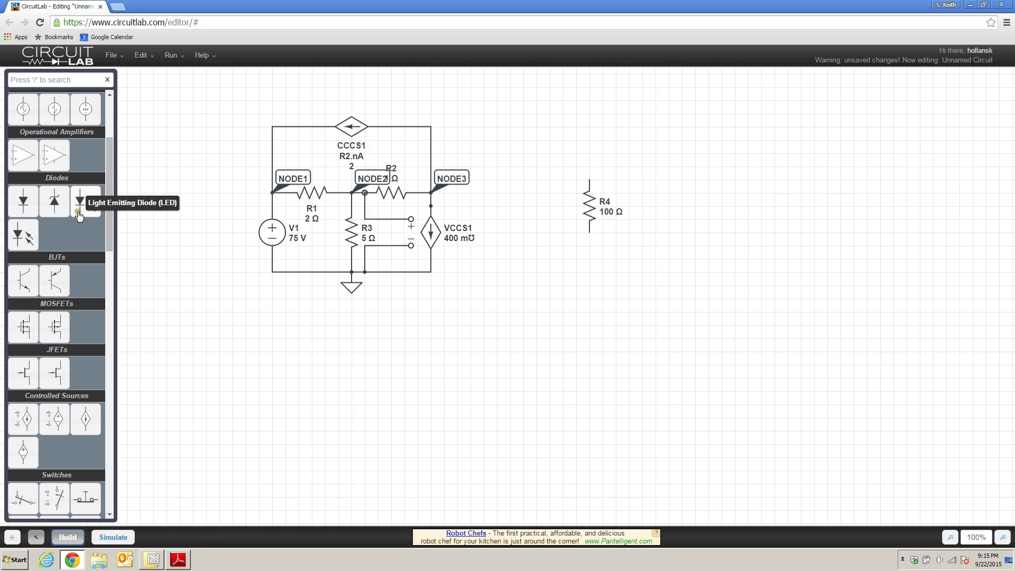
pyautogui.click(104, 178)
pyautogui.moveTo(112, 173); pyautogui.dragTo(113, 206)
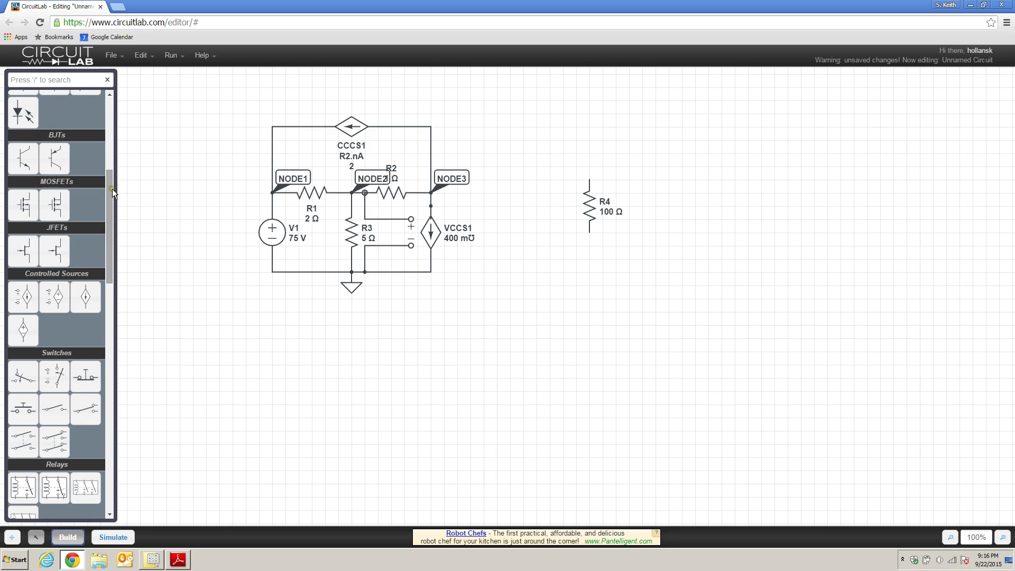
pyautogui.moveTo(112, 188); pyautogui.dragTo(113, 226)
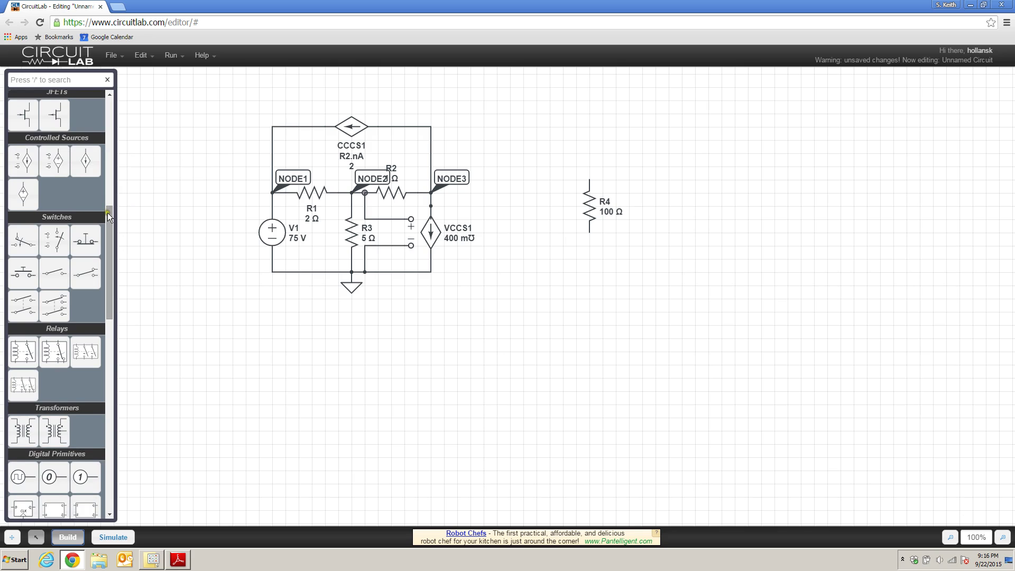
pyautogui.moveTo(111, 218); pyautogui.dragTo(117, 346)
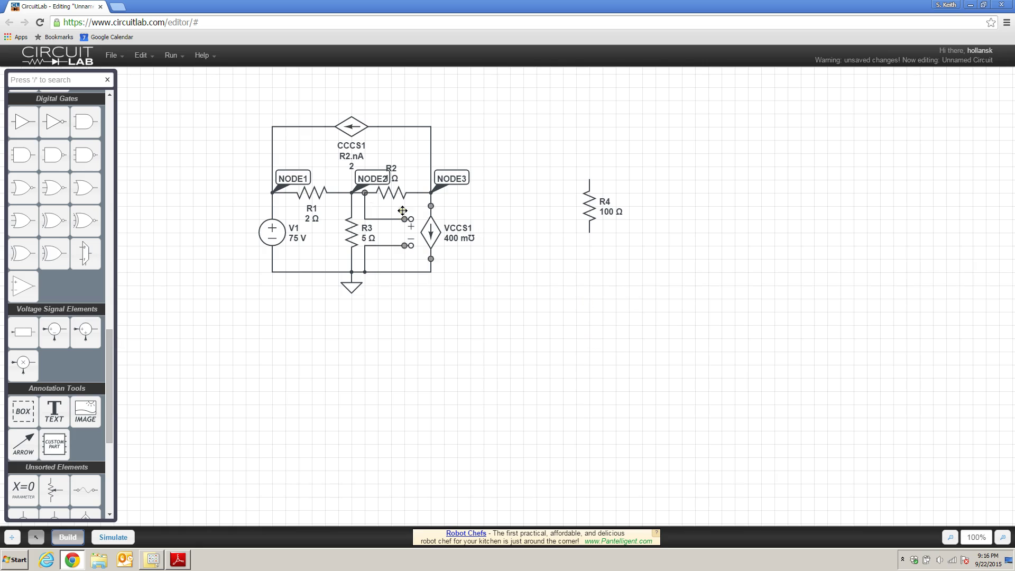